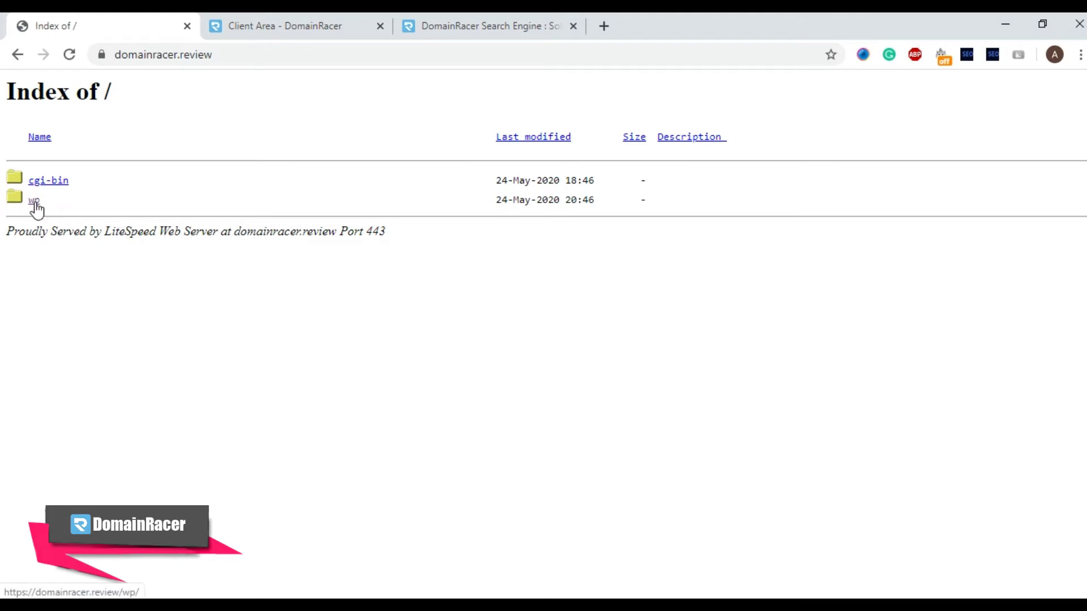
View the WordPress site in the wp folder, and open the services list in the DomainRacer client area.
click(34, 203)
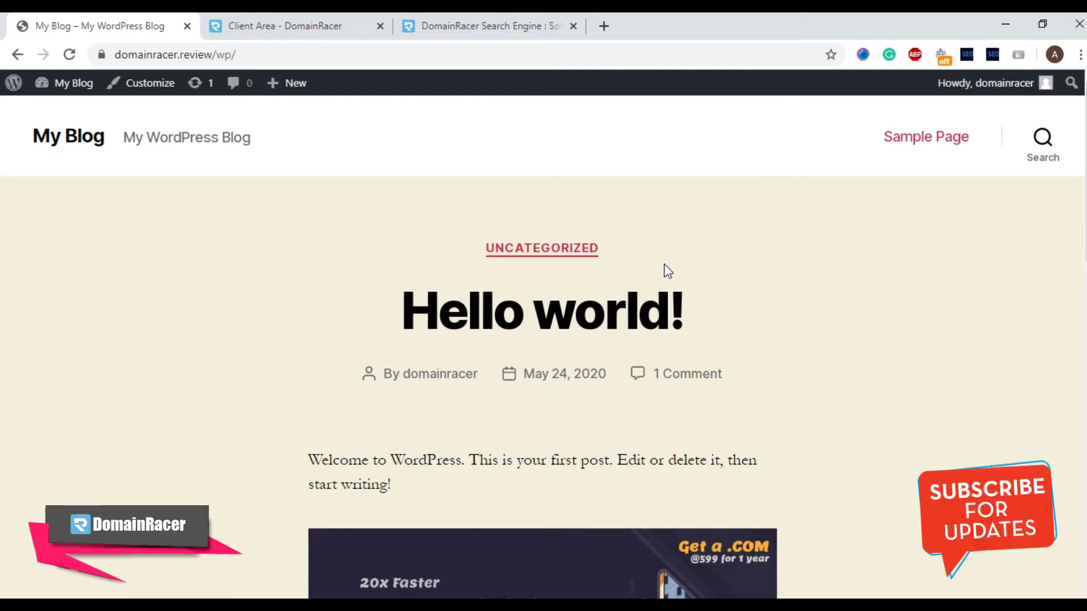
click(331, 26)
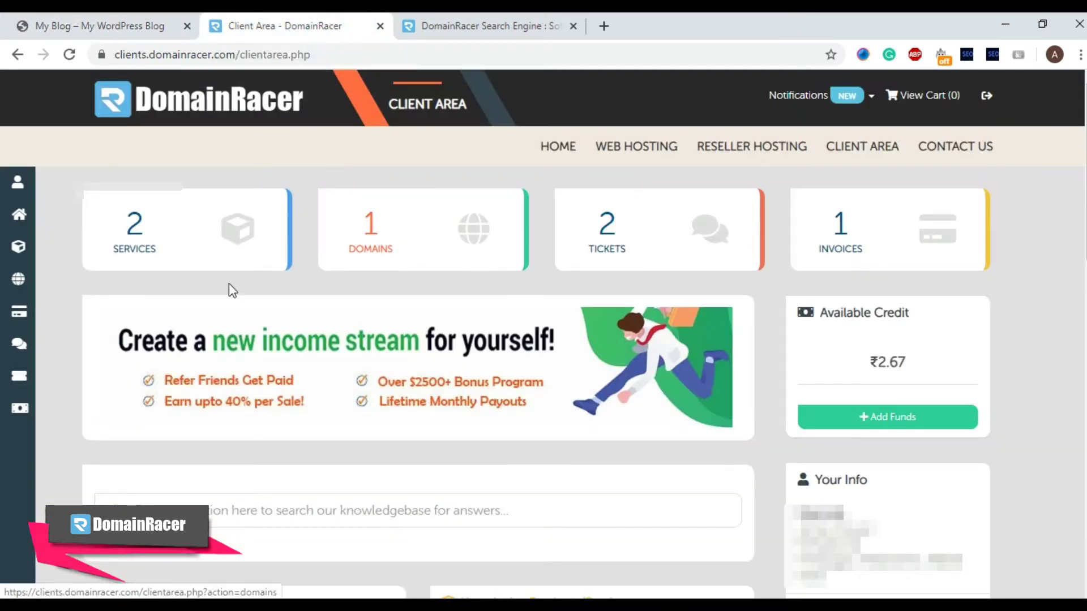
click(71, 258)
click(52, 285)
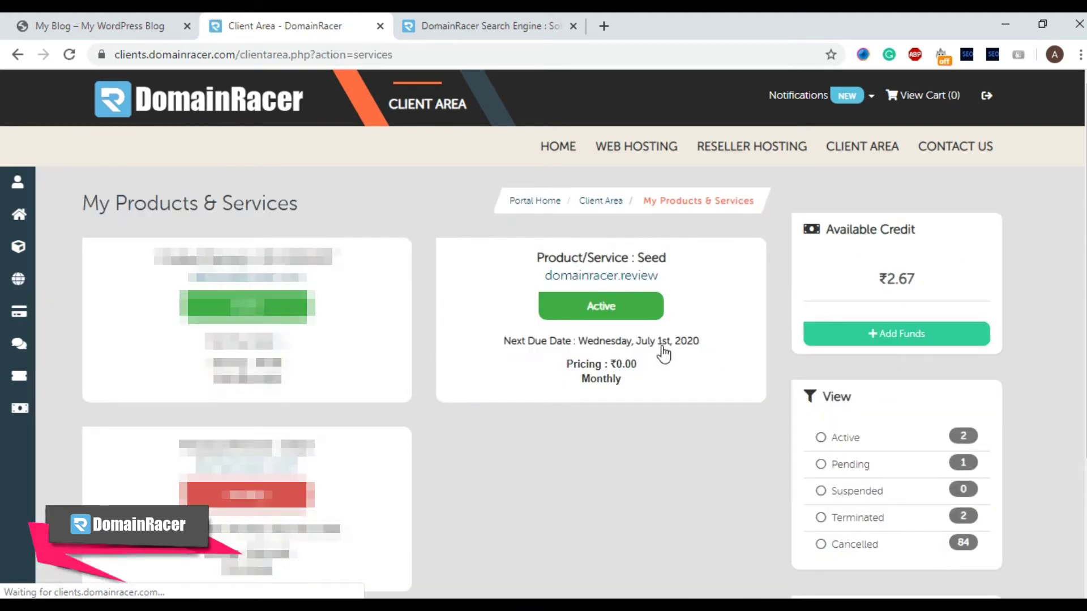
Log in to cPanel for the domainracer.review service and open the public_html folder in File Manager.
click(663, 353)
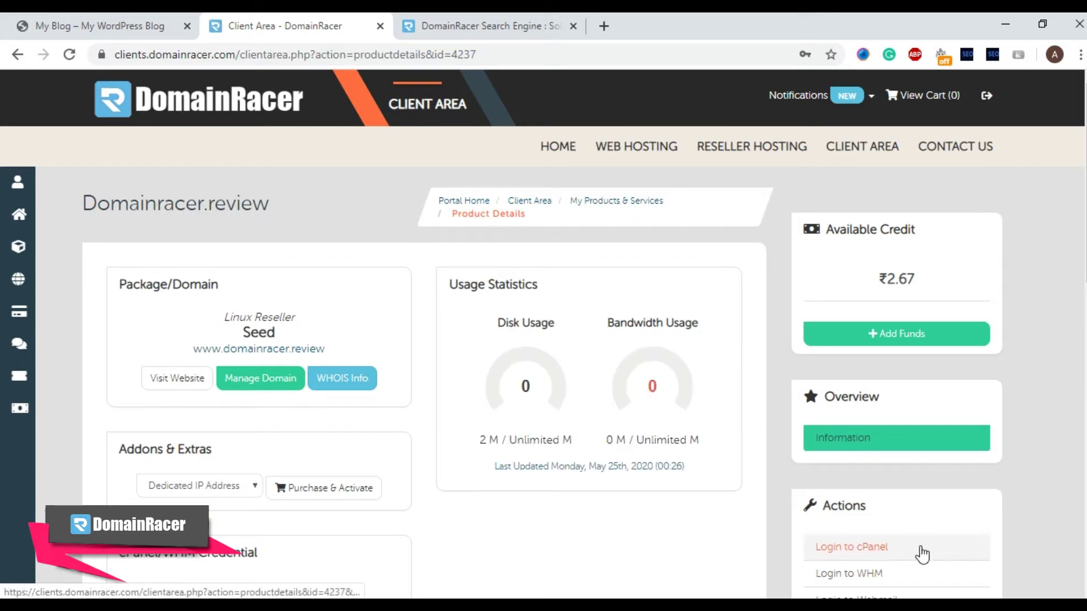
click(921, 553)
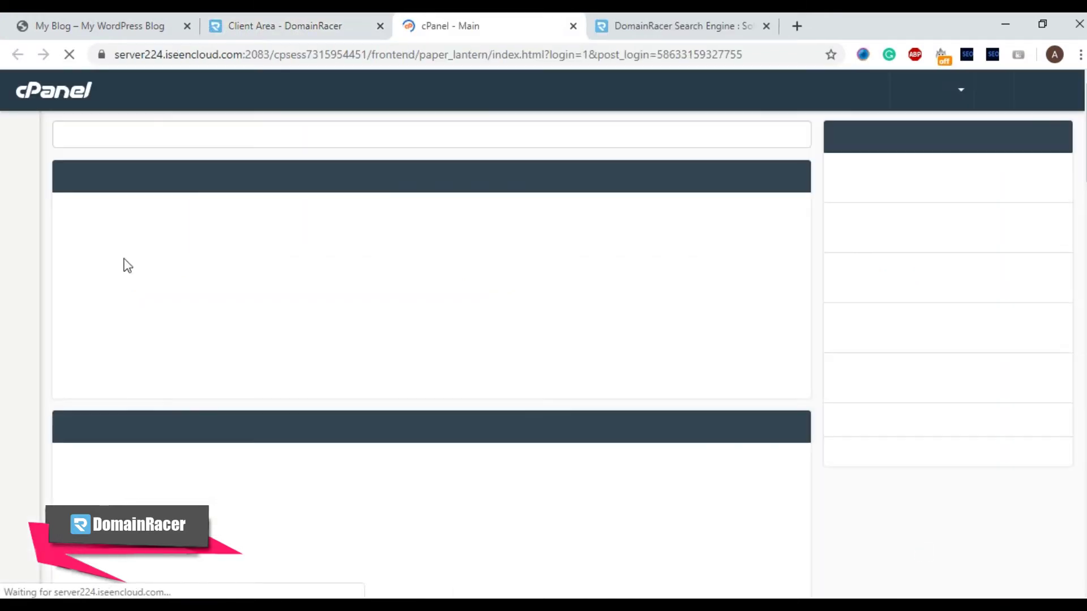
click(128, 225)
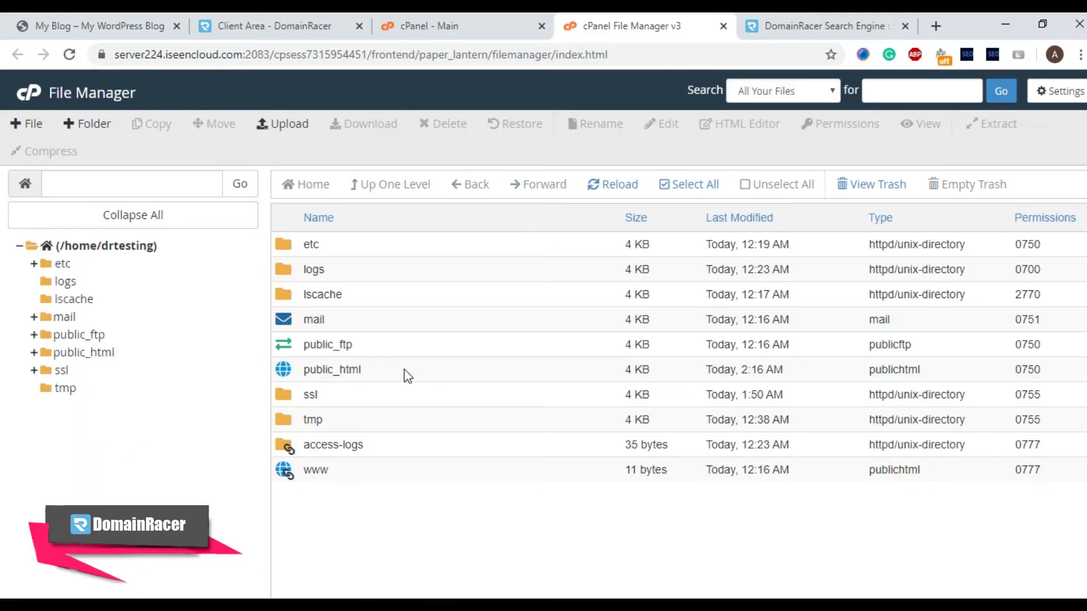
double_click(404, 371)
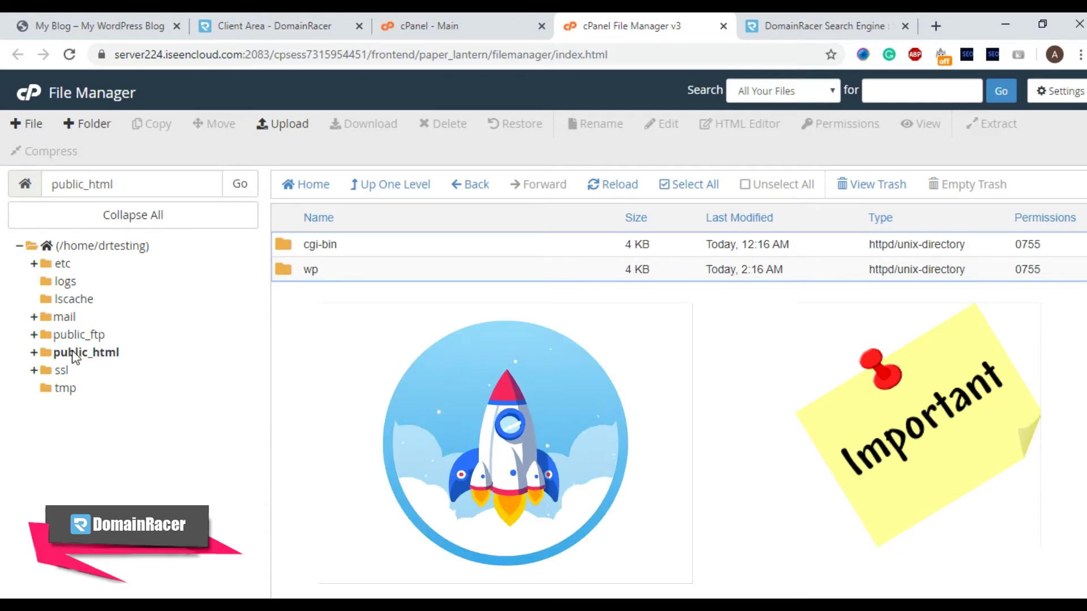
click(49, 26)
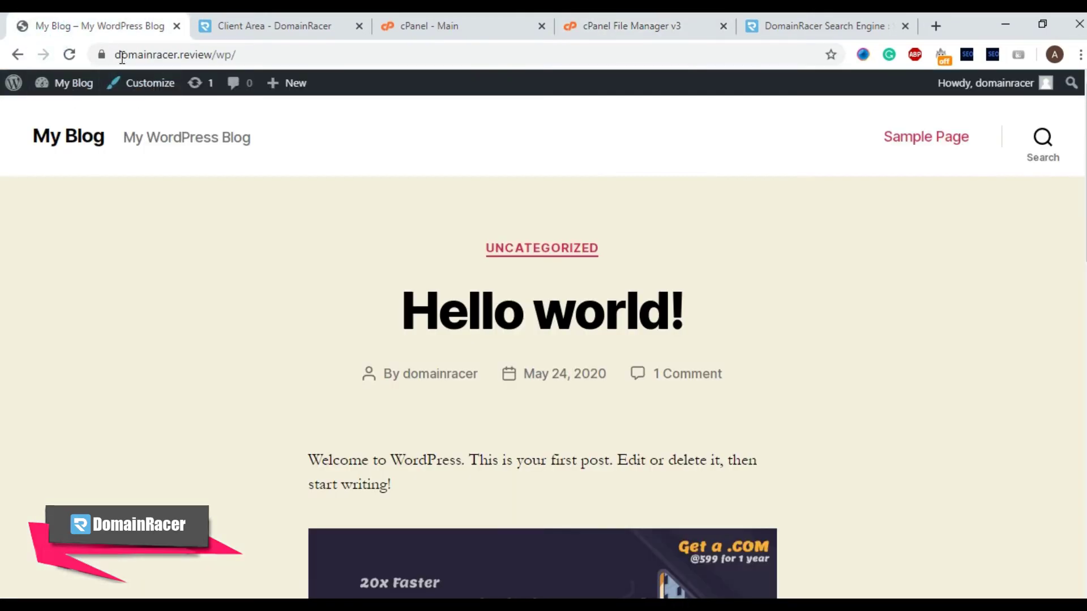
click(299, 58)
key(shift+Left)
key(shift+Left)
key(shift+Left)
key(shift+Left)
key(BackSpace)
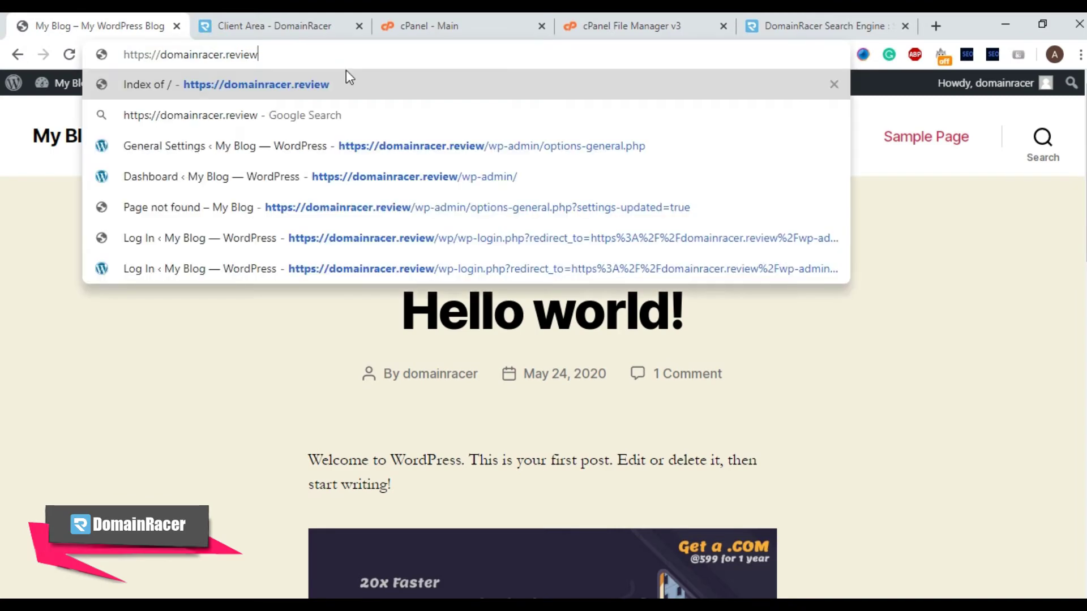
click(349, 83)
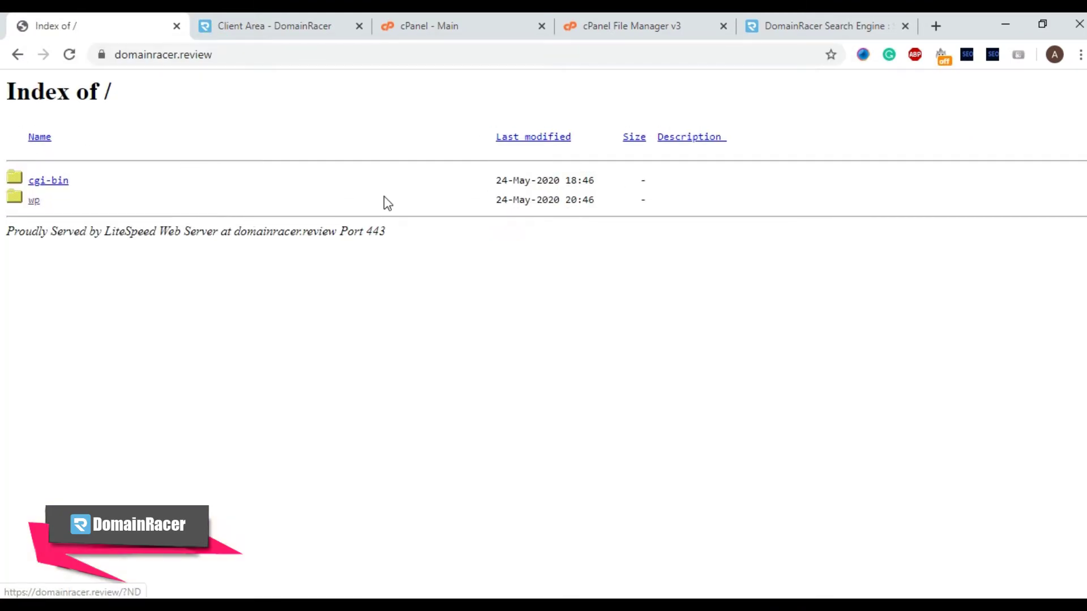
Compare the site's root index with the contents of public_html in File Manager, and select the wp folder.
click(645, 27)
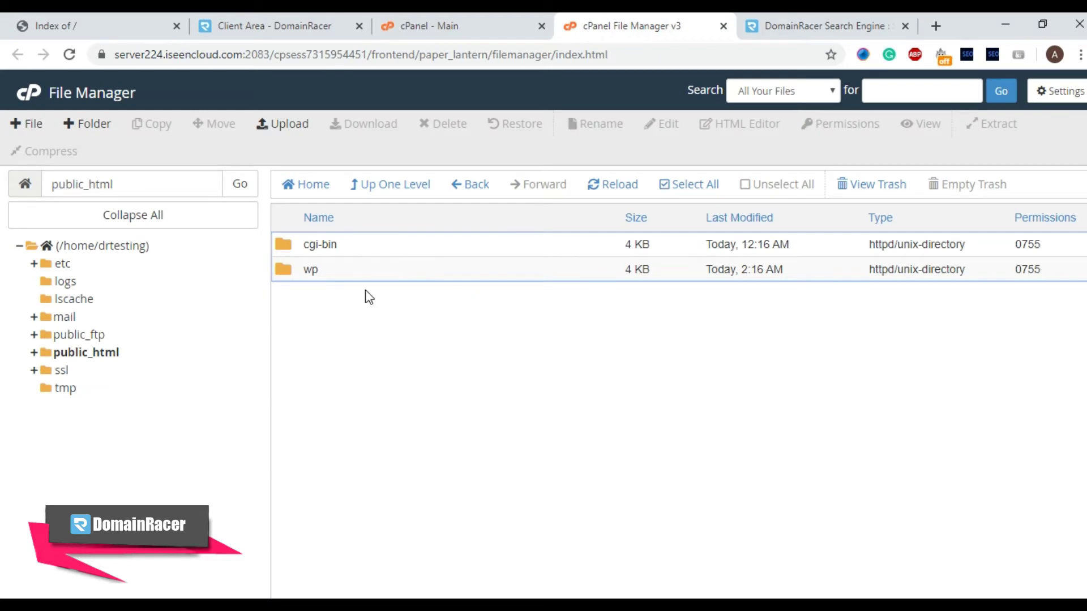
click(152, 23)
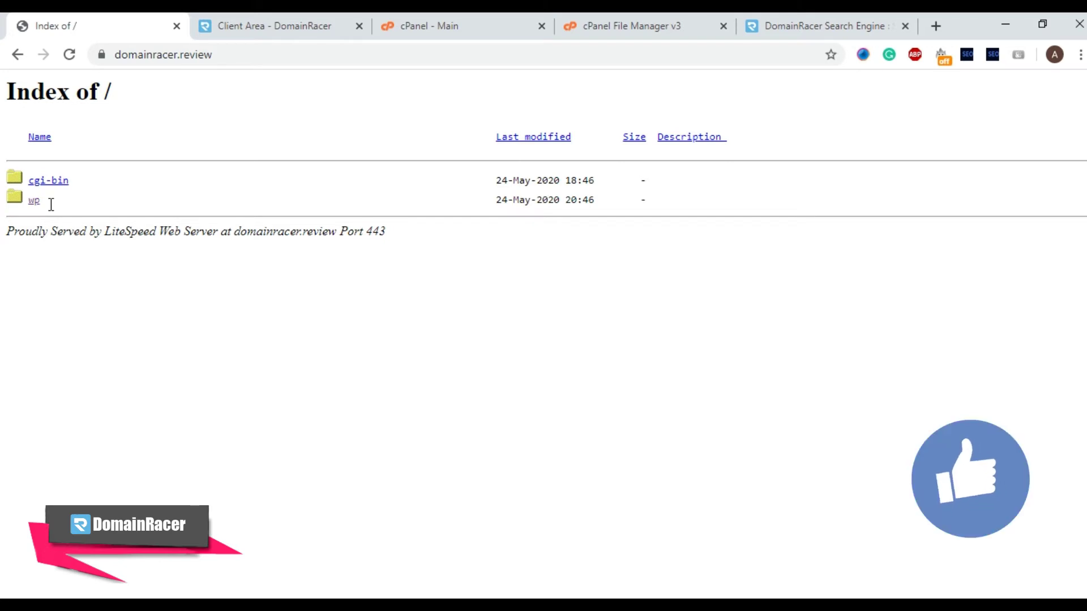
click(643, 19)
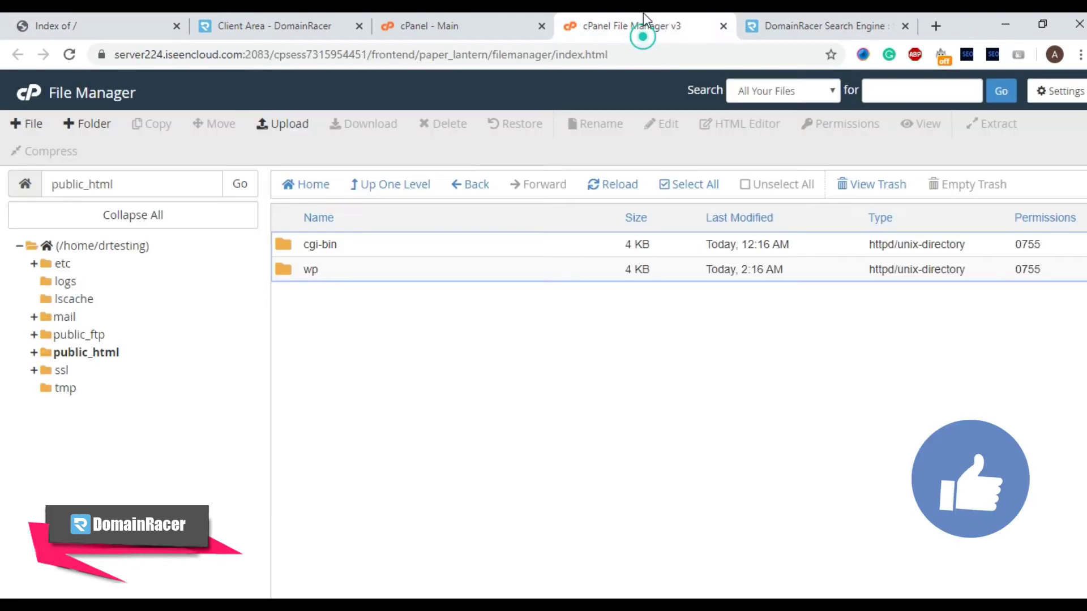
click(338, 270)
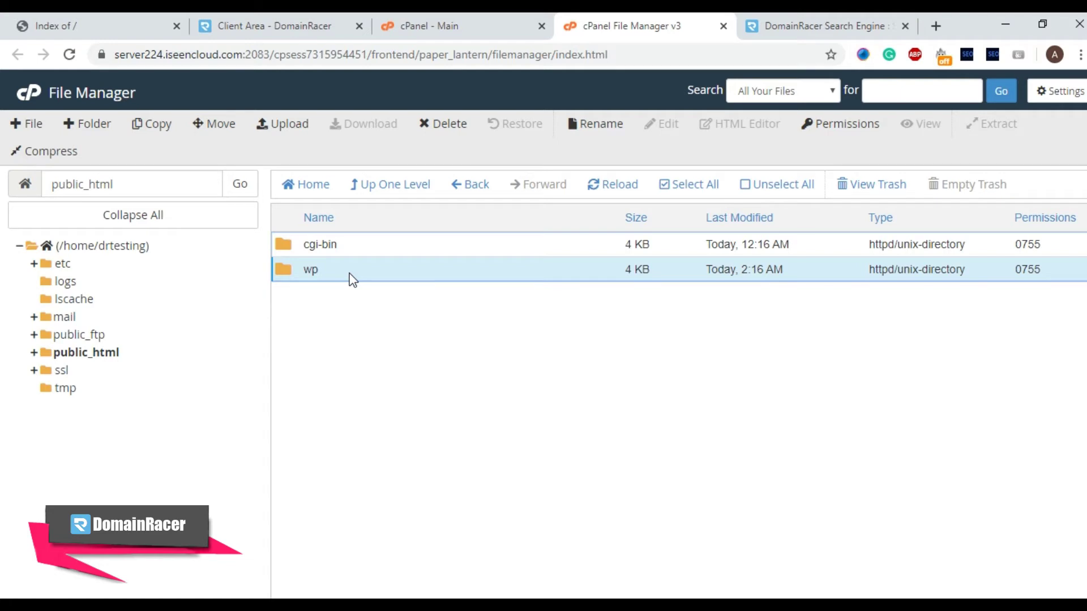
Search the DomainRacer search engine for "wordpress move".
click(809, 25)
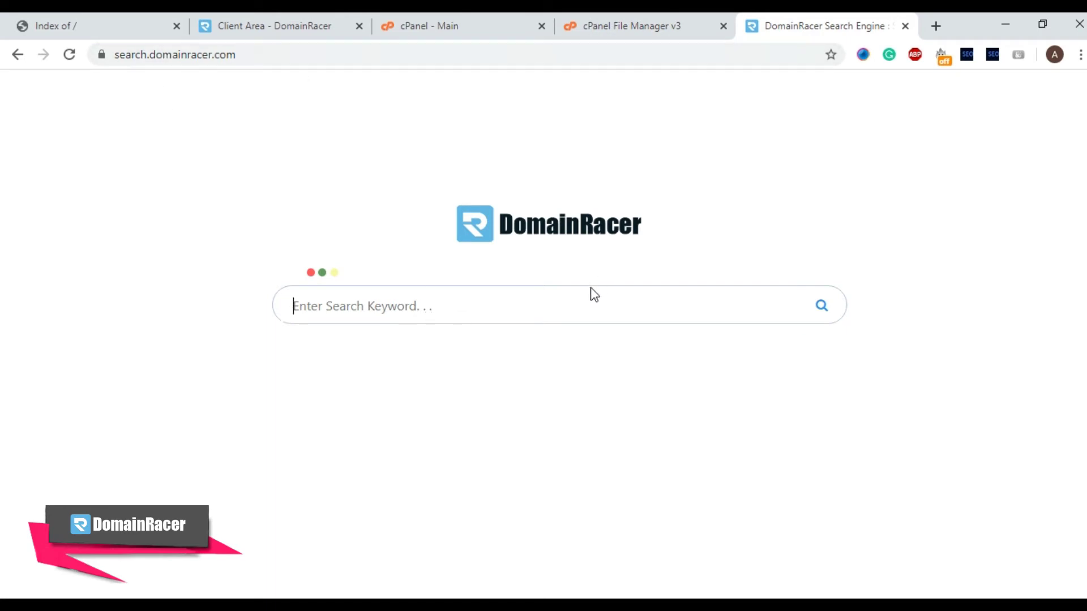
click(377, 308)
text(wordpress move)
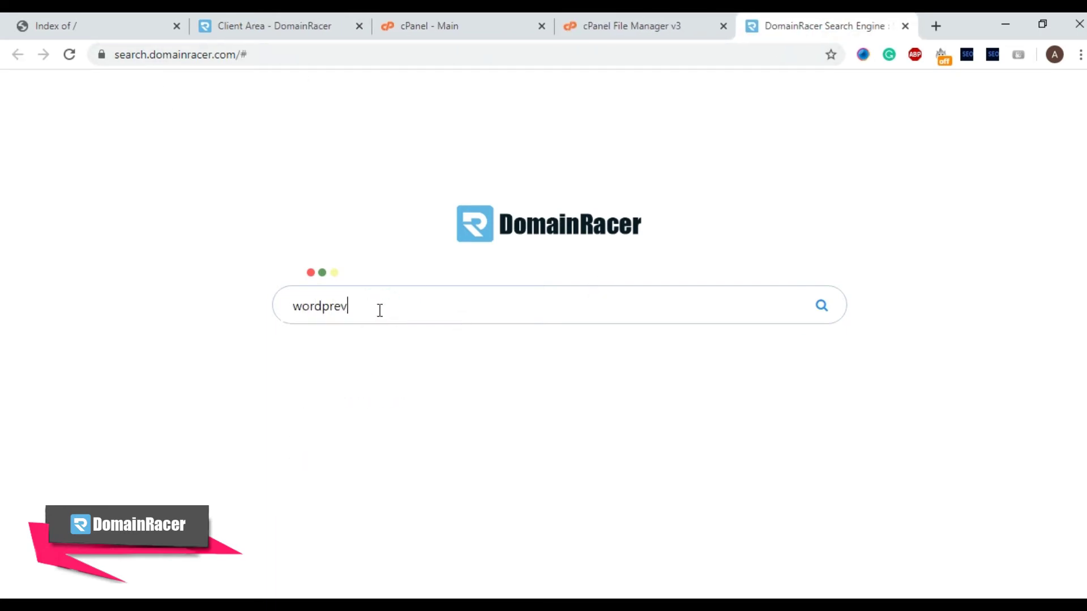
key(Return)
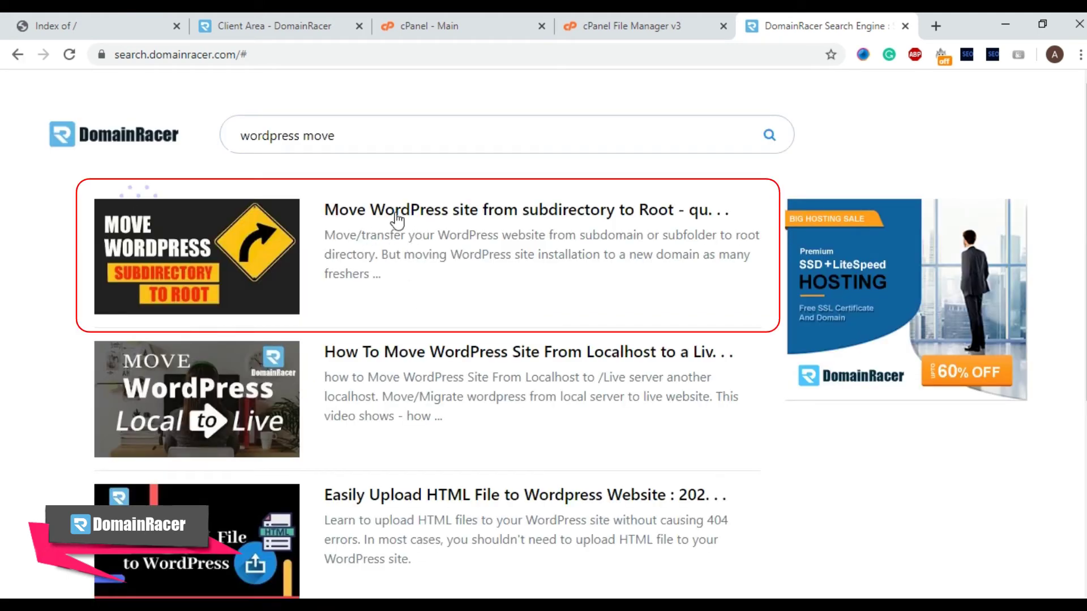
Check the public_html folder again, and search the DomainRacer search engine for "wordpress uninstall".
click(617, 26)
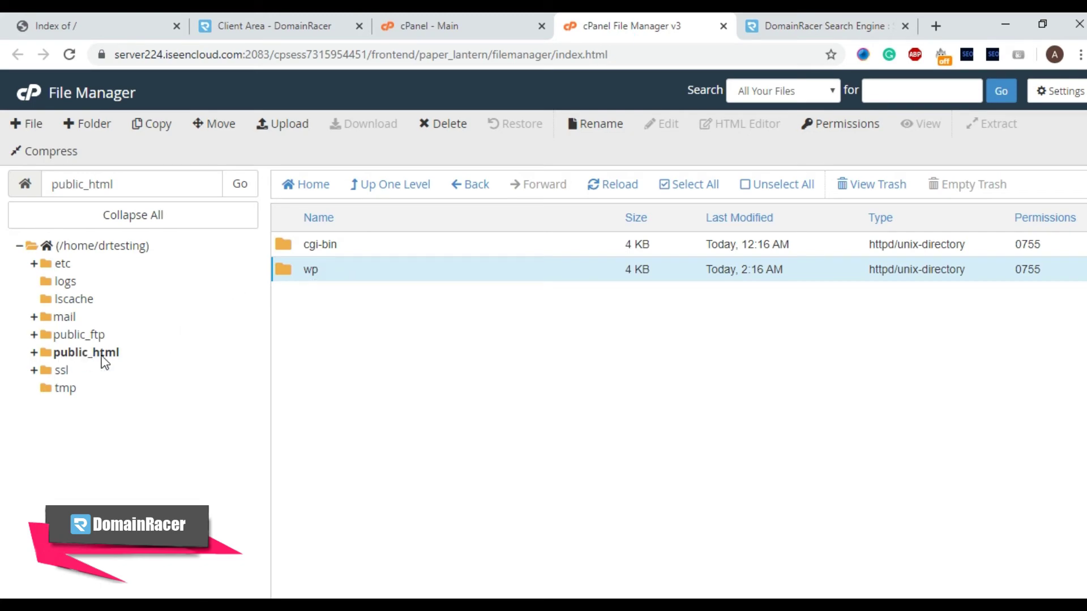
click(775, 26)
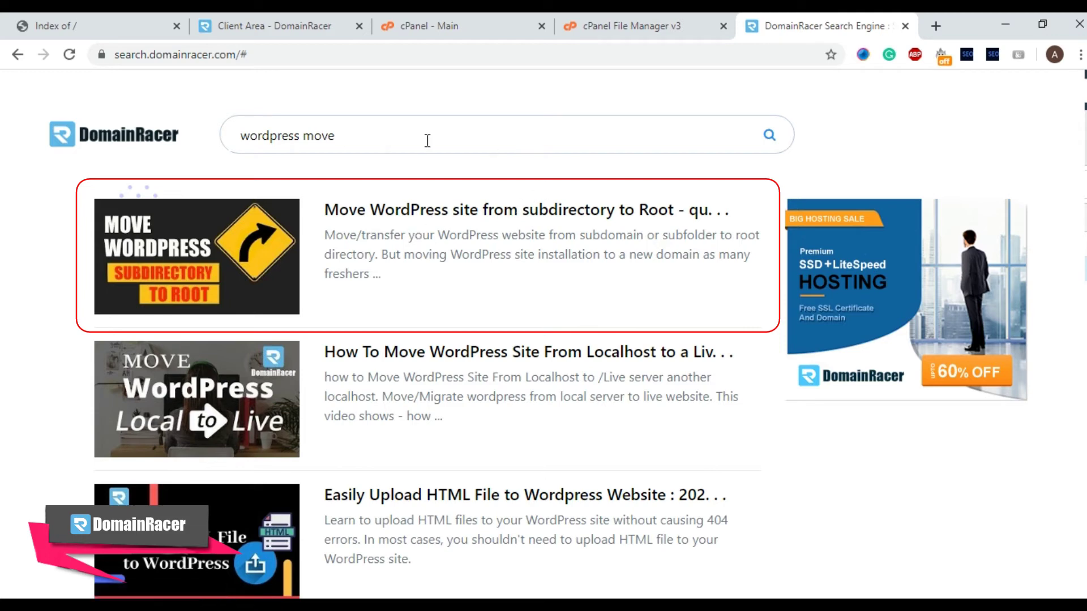
drag(427, 140, 307, 131)
text(uninstall)
key(Return)
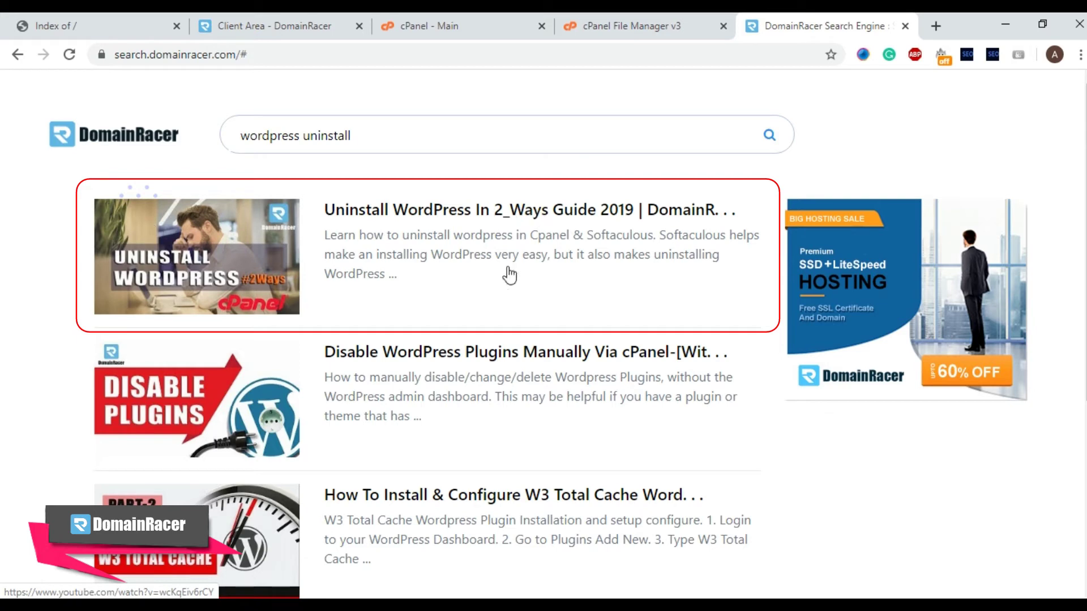
Change the search query to "wordpress install" and run the search.
drag(376, 136, 303, 134)
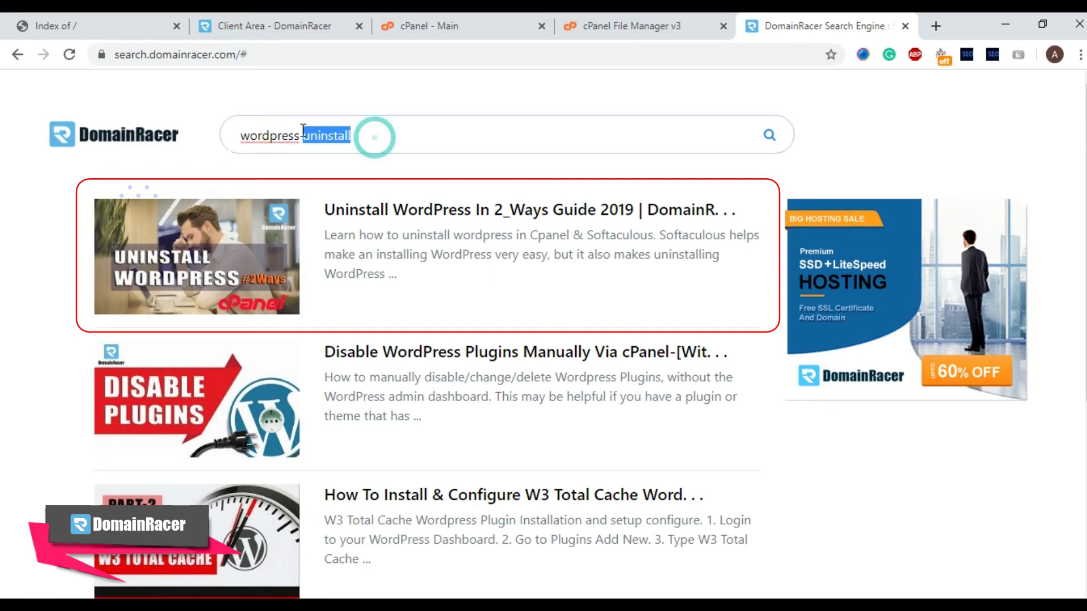
text(inst)
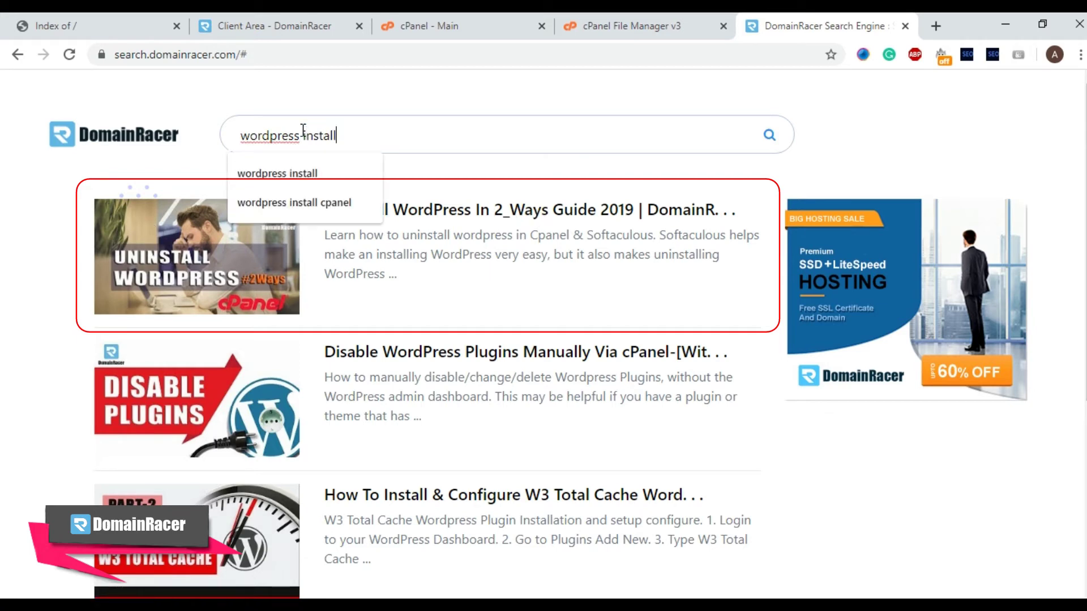
key(Return)
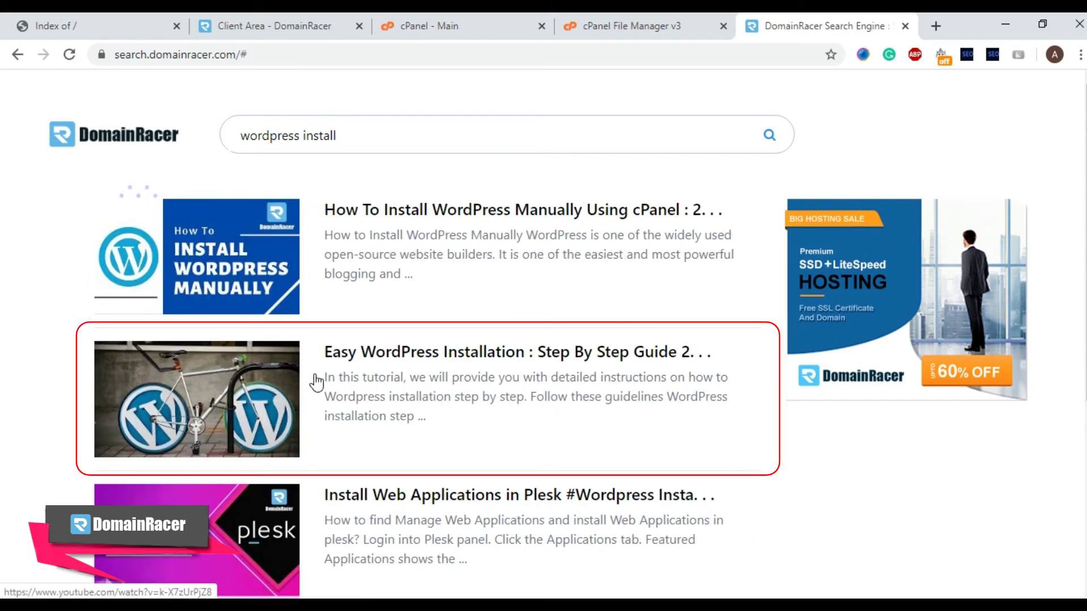
Open the WordPress installation form of the Softaculous Apps Installer from cPanel.
click(529, 24)
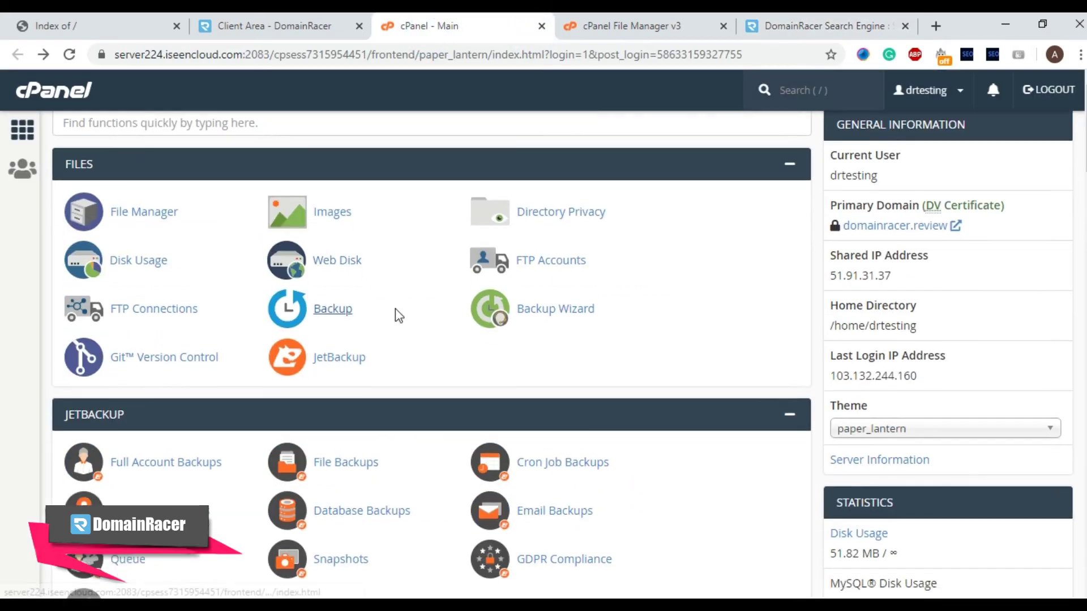
scroll(398, 323, down, 20)
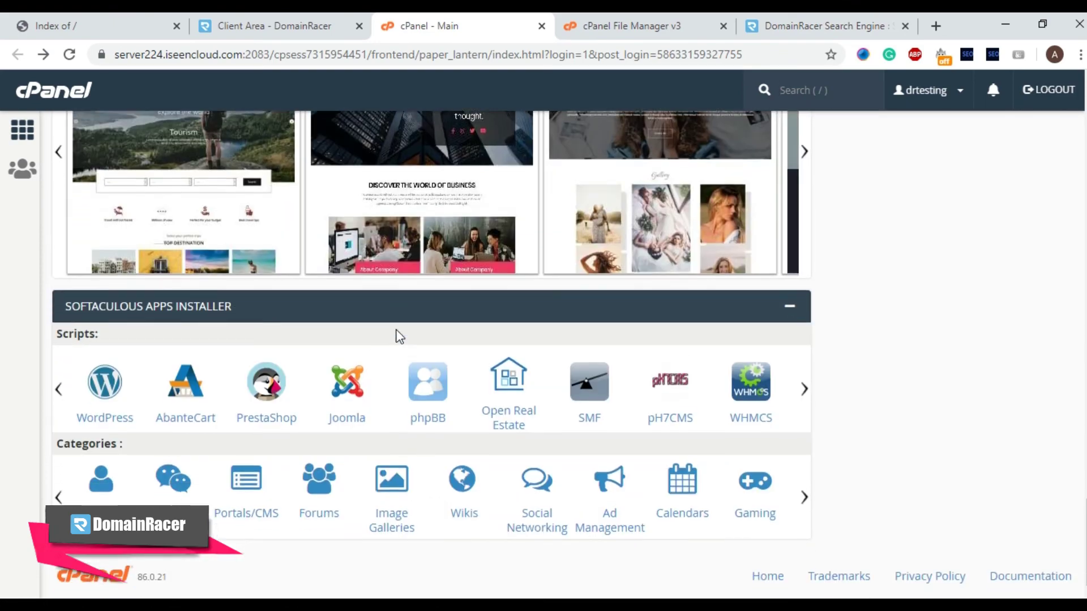
click(107, 391)
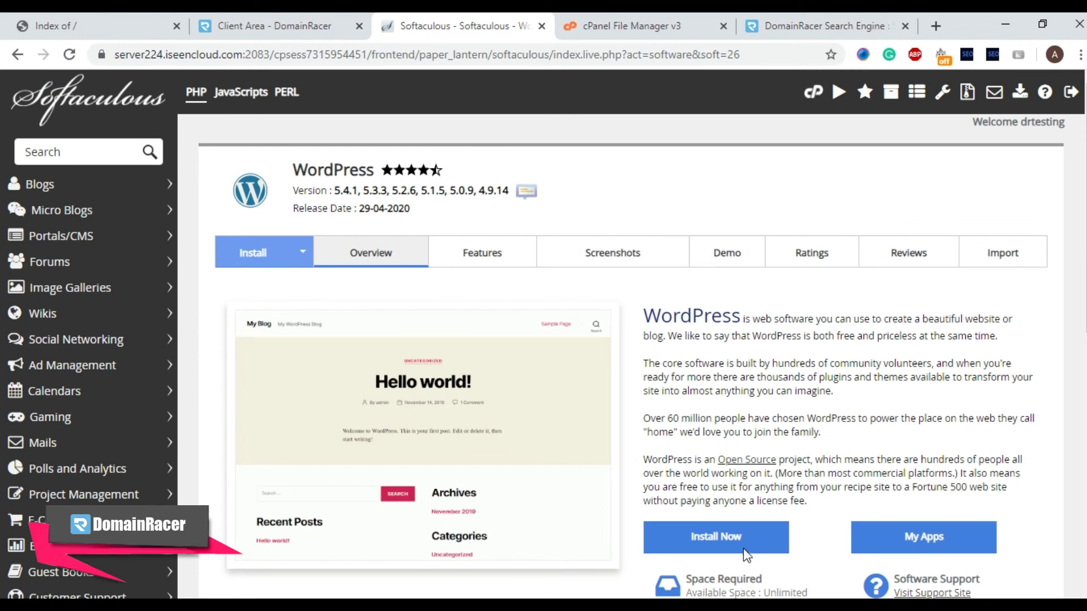
click(741, 547)
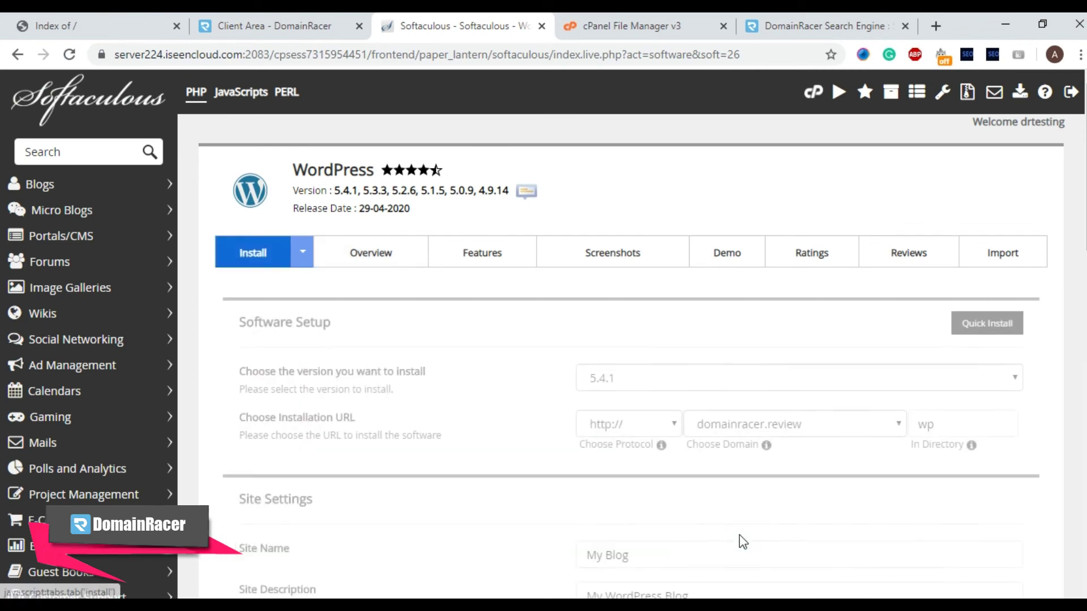
Clear the installation directory so that the WordPress installation URL points to the domain root.
click(912, 425)
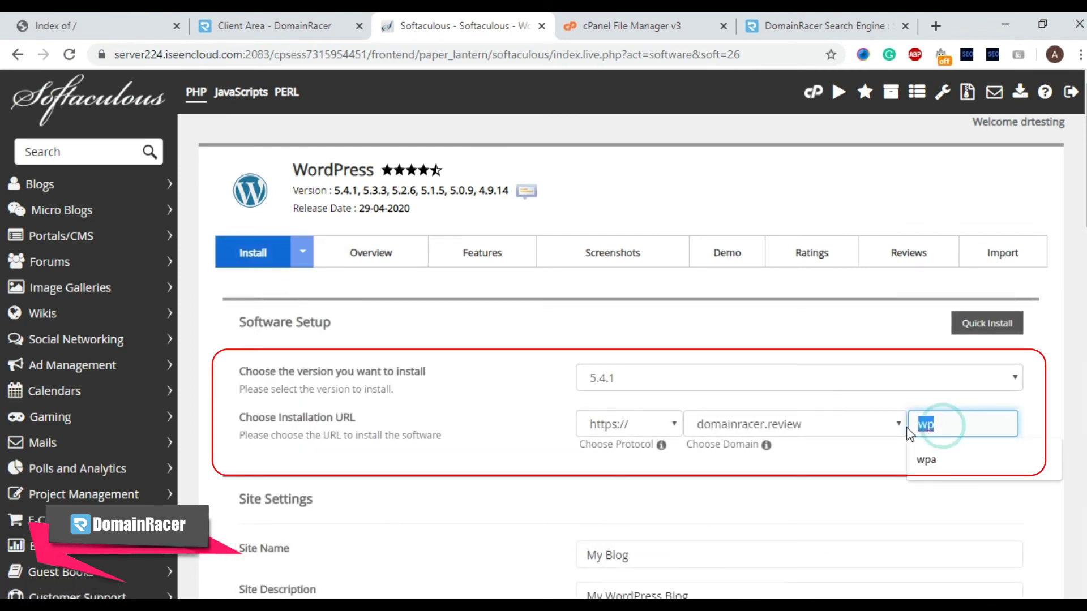
key(BackSpace)
key(BackSpace)
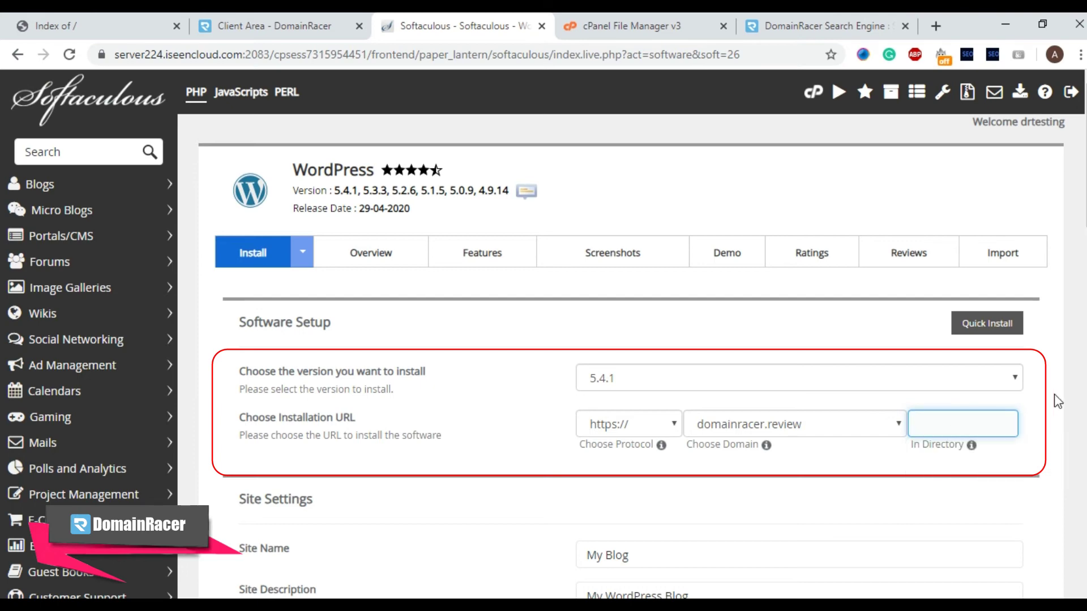
Review the site's root index, the public_html folder, the cleared installation directory and the search result about moving WordPress to root.
click(82, 28)
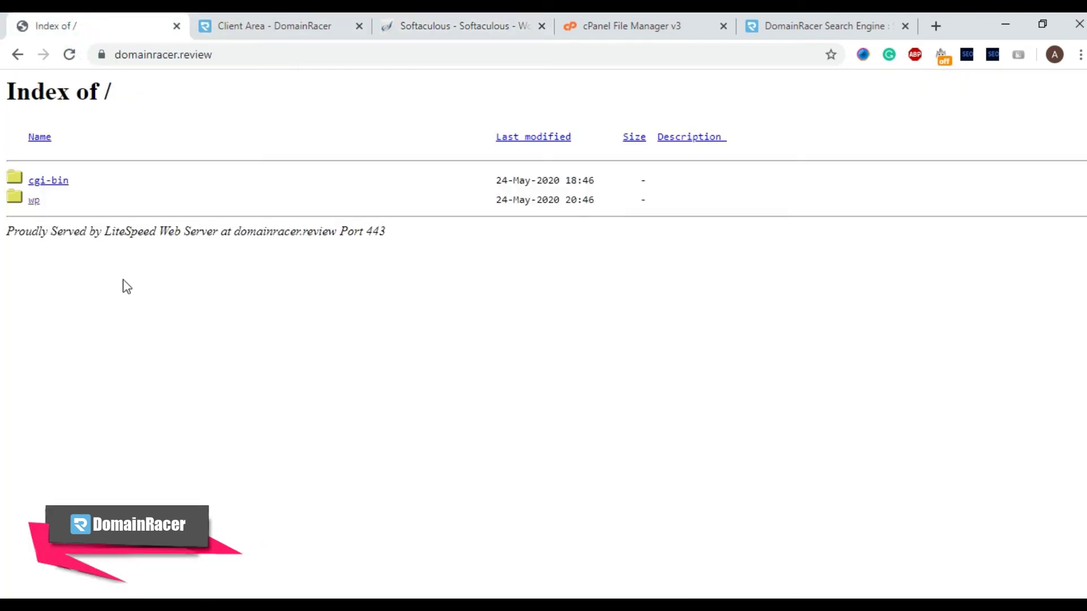
click(677, 16)
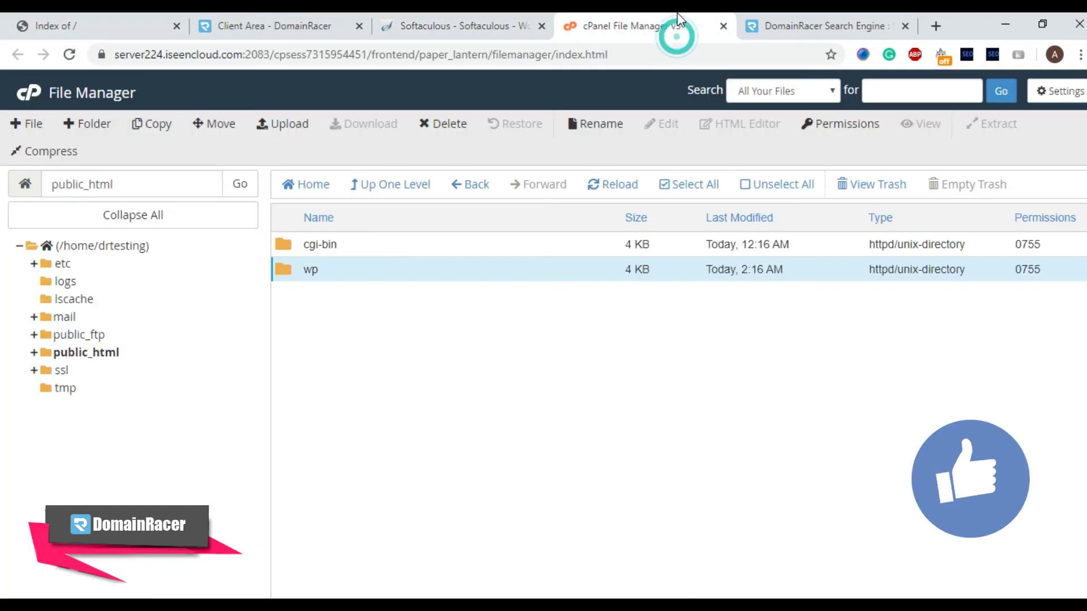
click(504, 23)
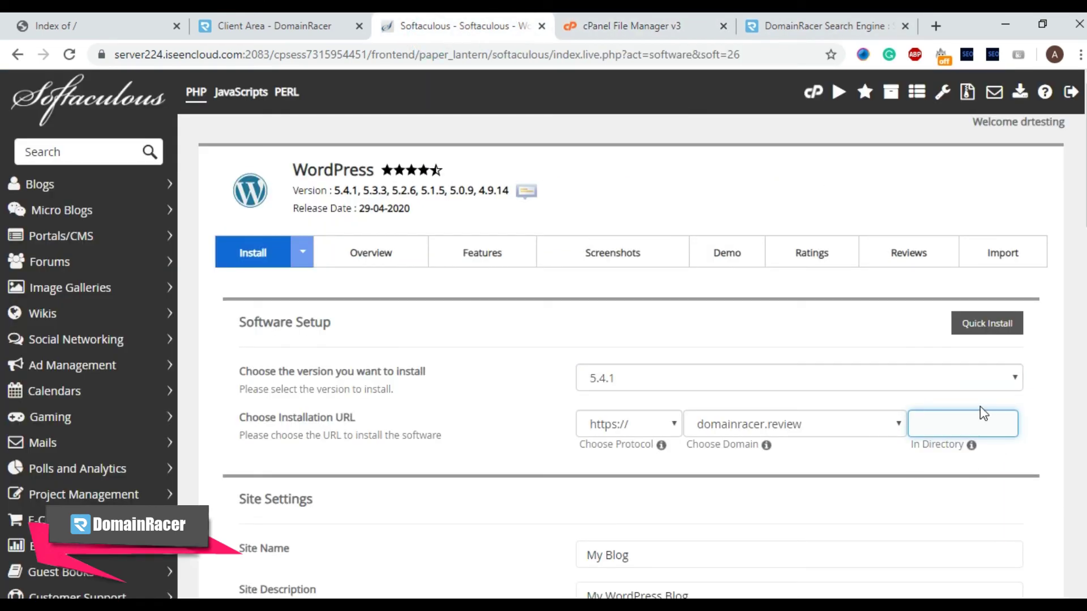
click(820, 23)
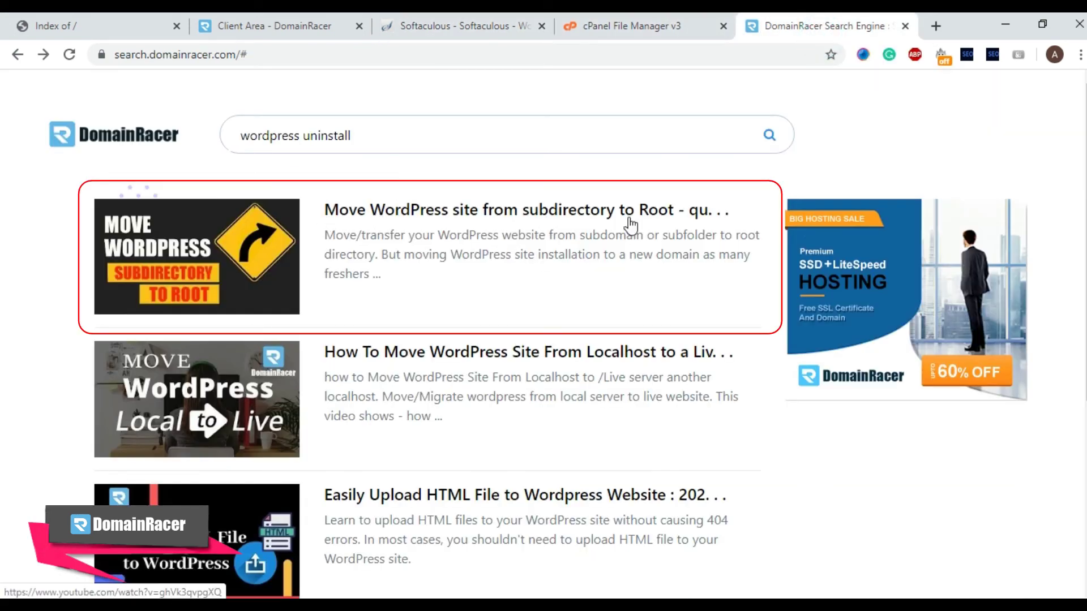
click(24, 34)
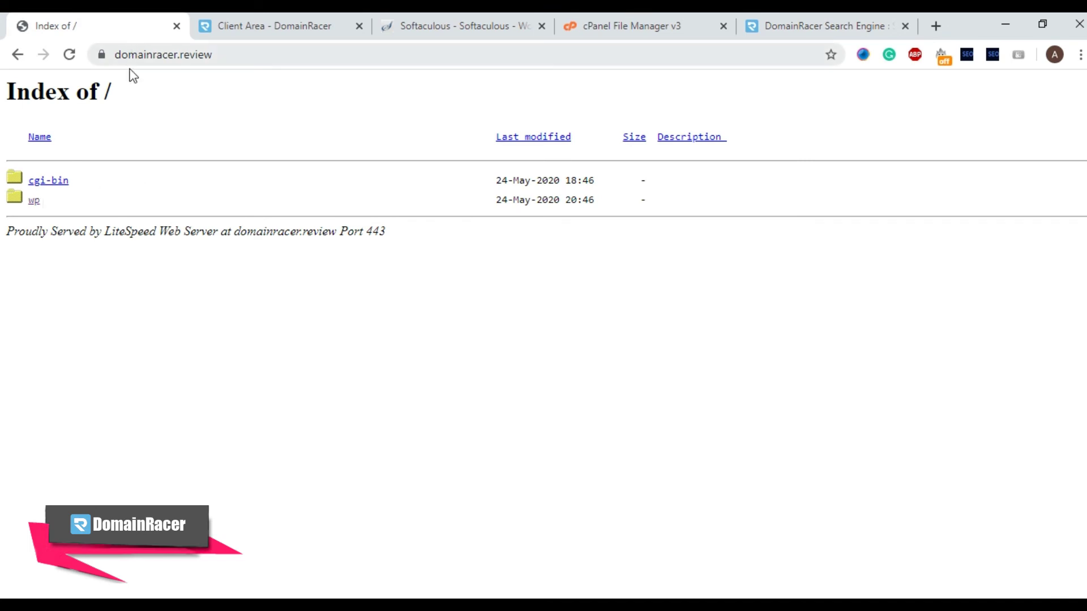
click(811, 17)
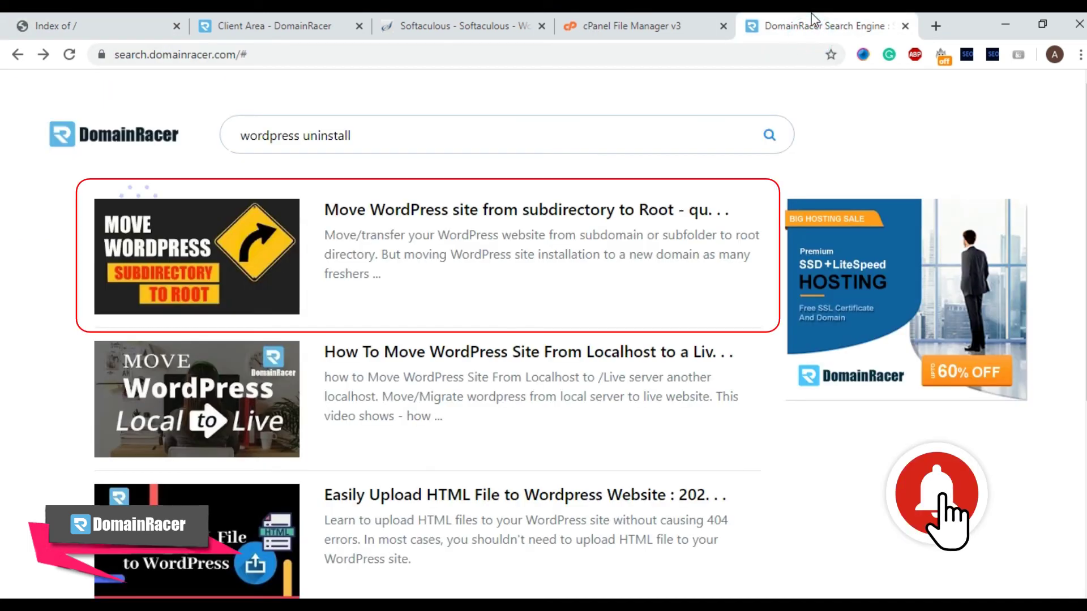
Go forward through the search history to the "wordpress install" results, and review the public_html folder and the WordPress installation URL settings.
click(42, 57)
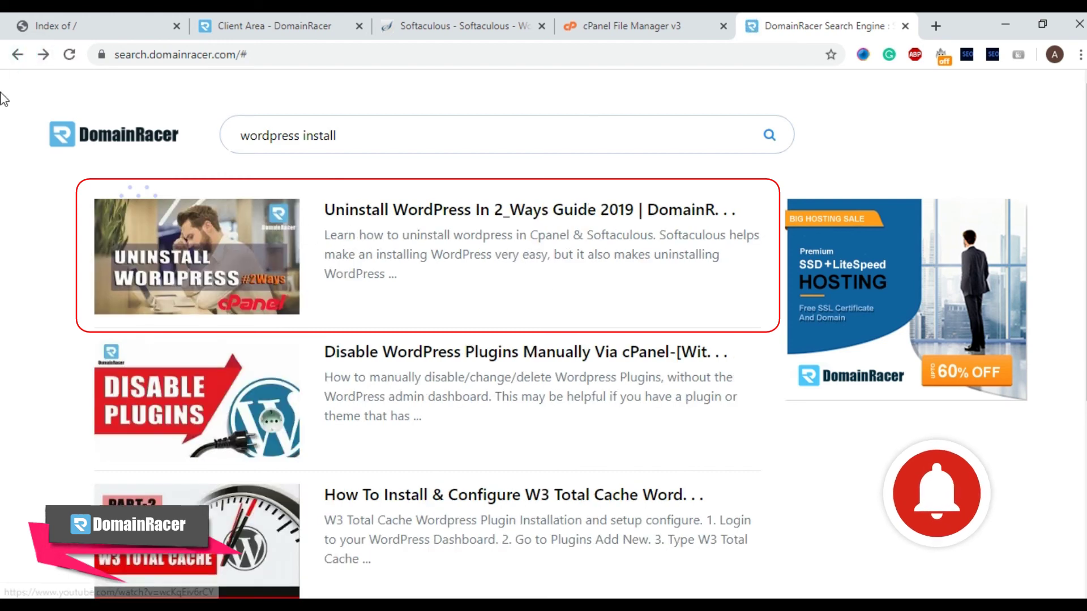
click(42, 54)
click(707, 28)
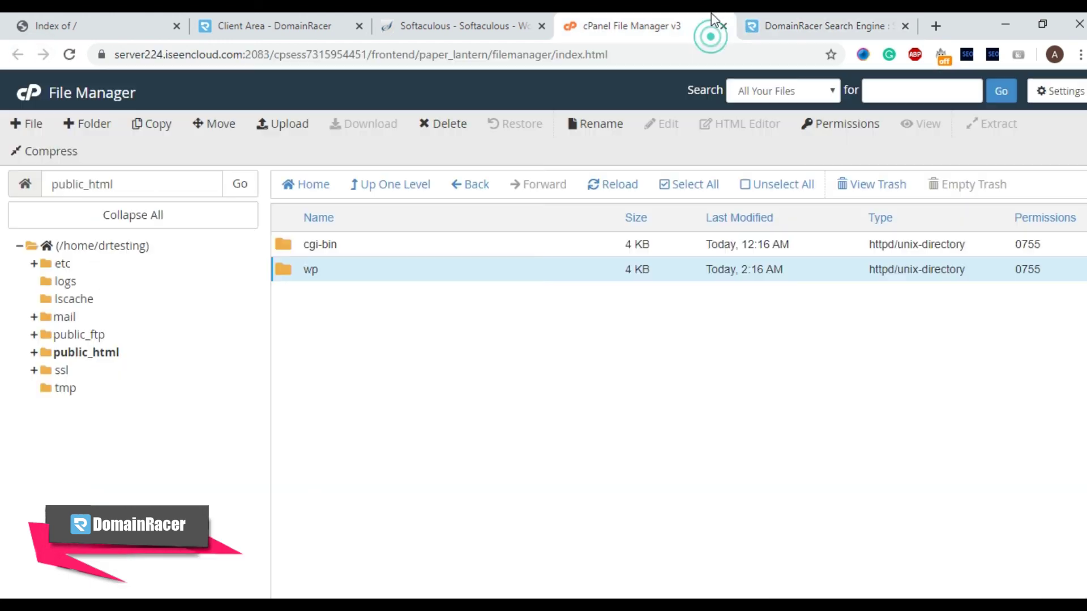
click(453, 25)
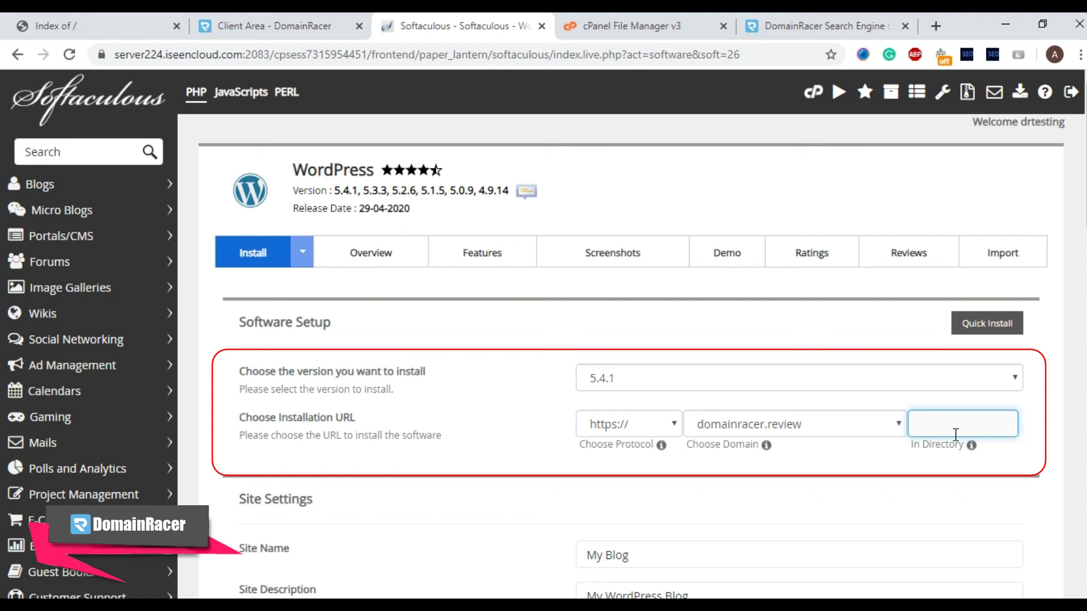
Replace the DomainRacer search query with "ssl certificate" and run the search.
click(826, 26)
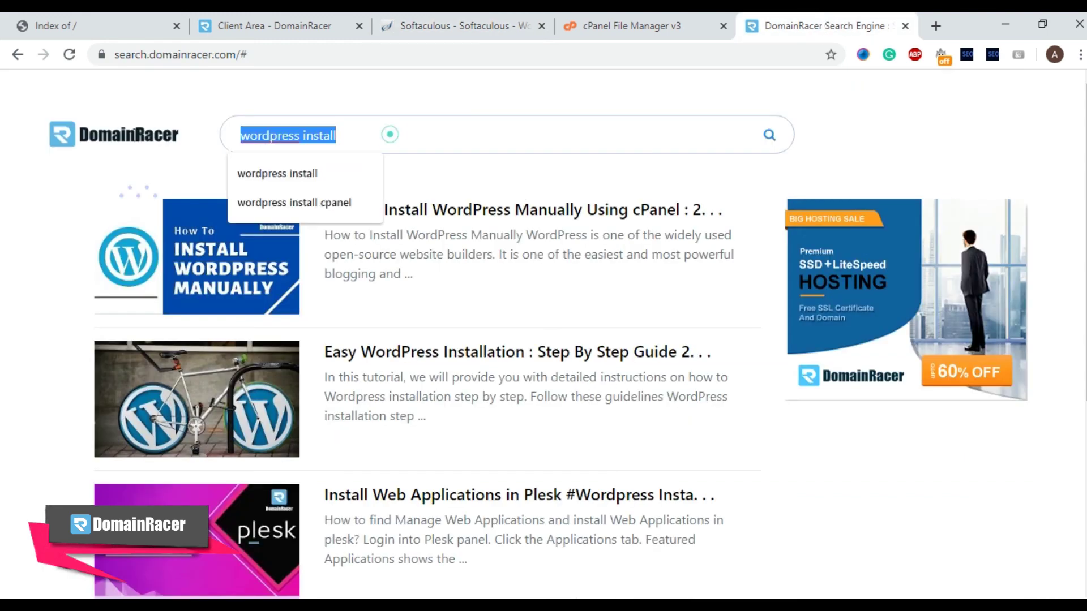
text(ssl )
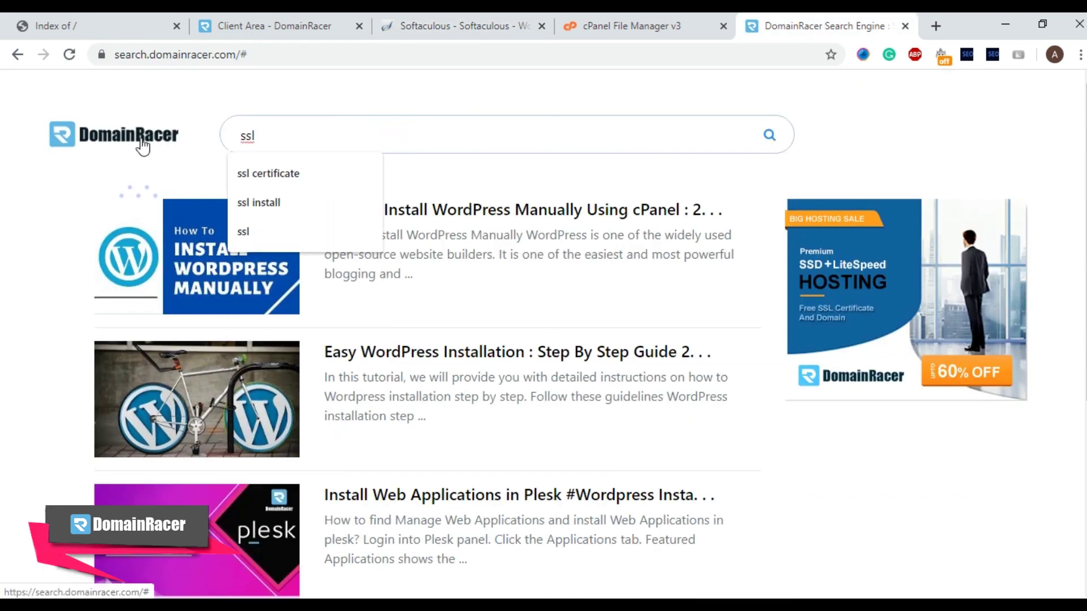
text(certificat)
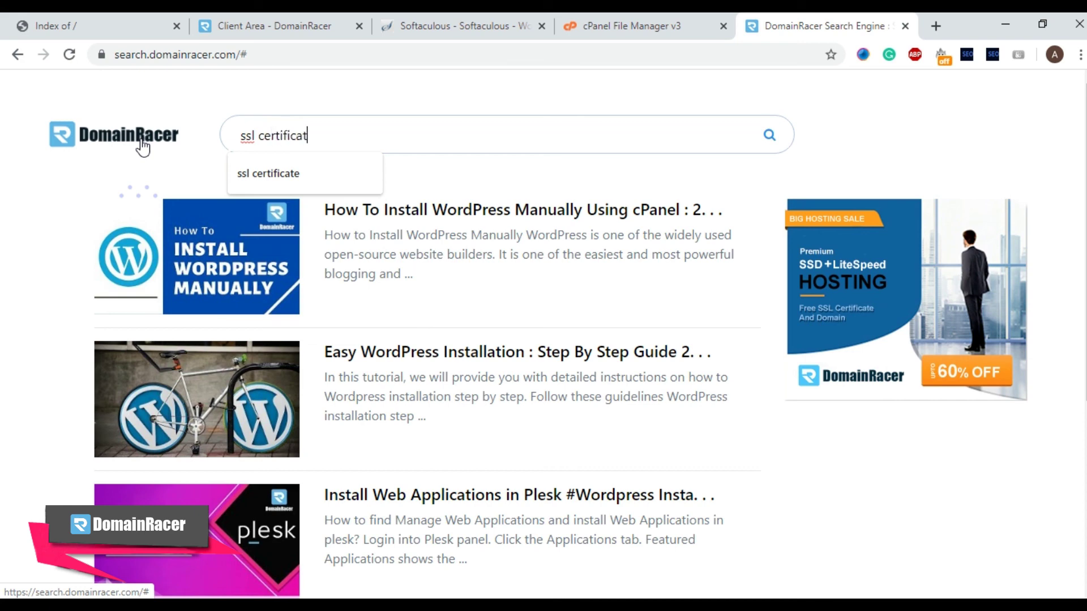
text(e)
key(Return)
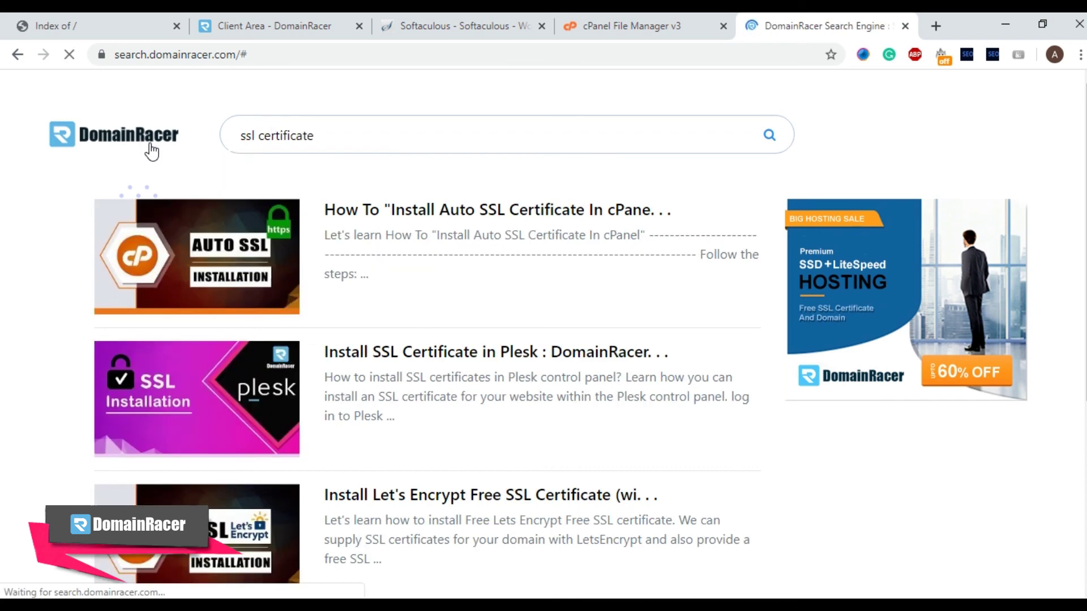